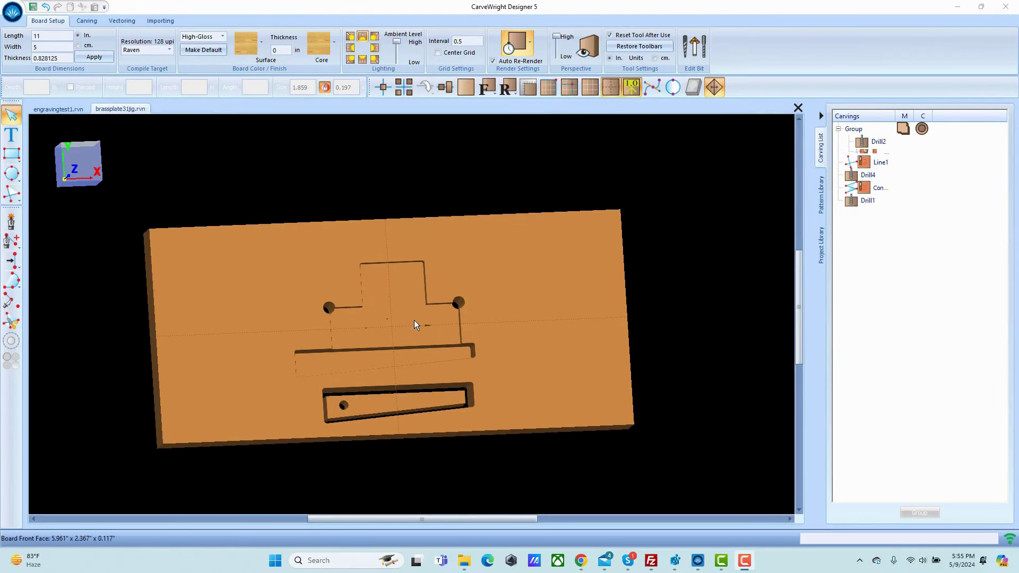
# Inspect the jig board from several angles and examine the stepped plate outline's cut path and dimensions
pyautogui.moveTo(414, 320)
pyautogui.mouseDown()
pyautogui.moveTo(391, 329)
pyautogui.moveTo(415, 297)
pyautogui.moveTo(436, 304)
pyautogui.mouseUp()
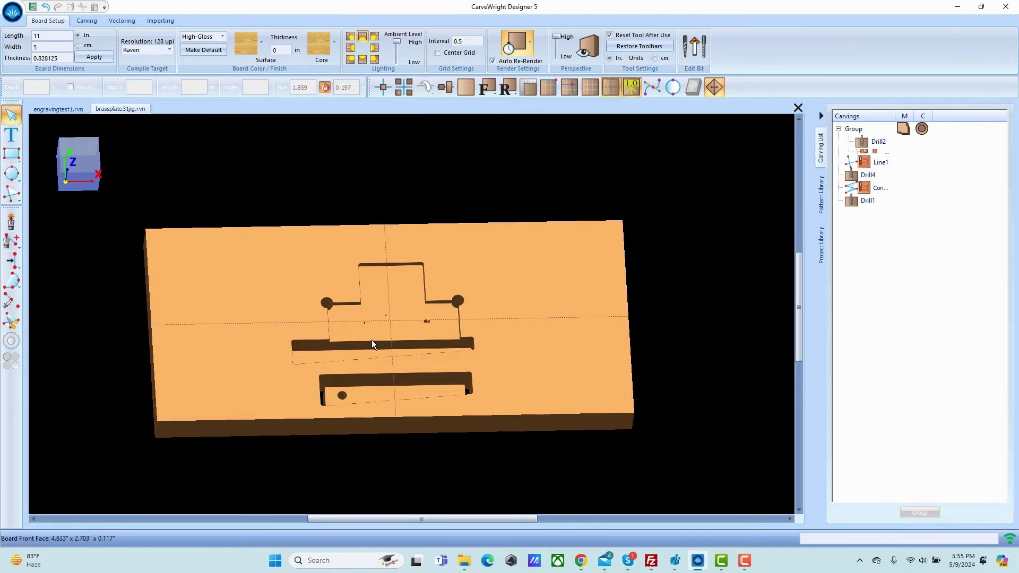
pyautogui.moveTo(421, 375); pyautogui.dragTo(392, 406)
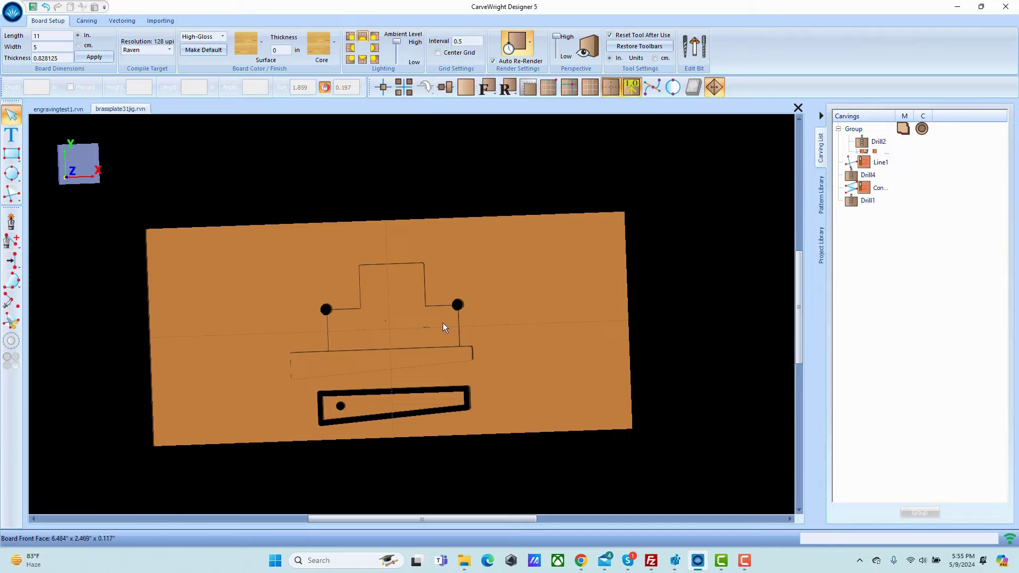
pyautogui.click(457, 305)
pyautogui.click(422, 345)
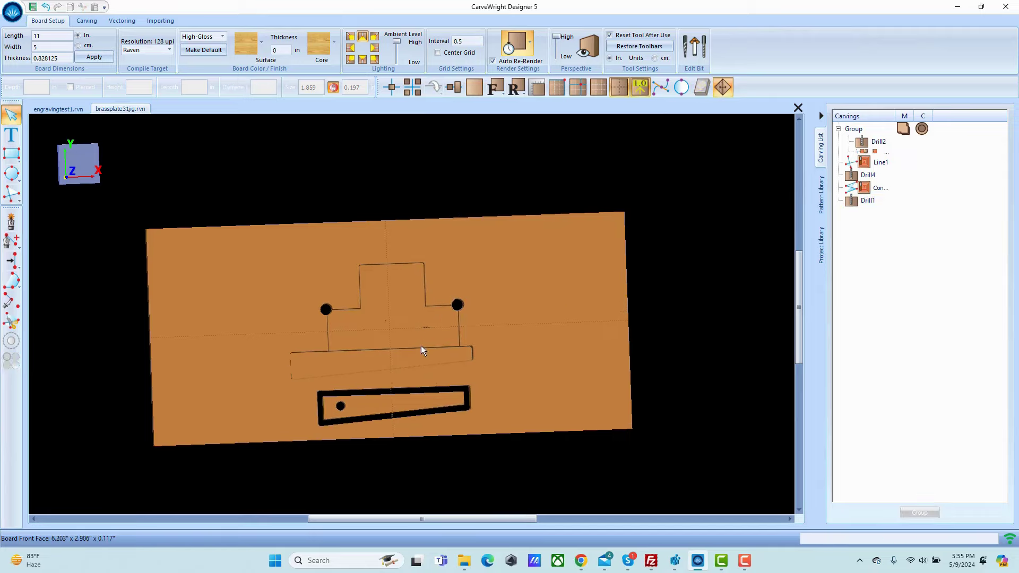
pyautogui.click(421, 345)
pyautogui.click(390, 278)
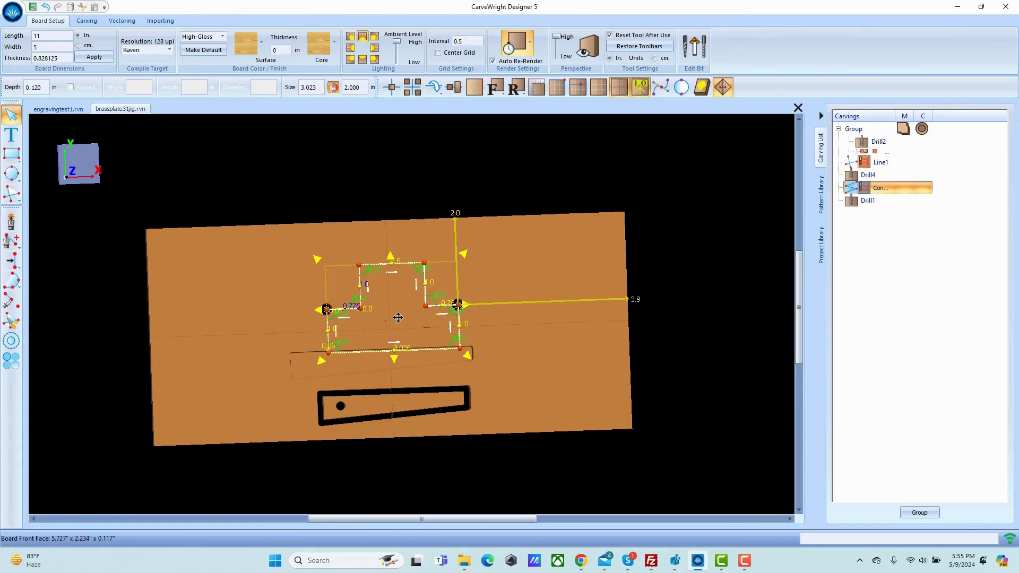
pyautogui.scroll(2, 393, 334)
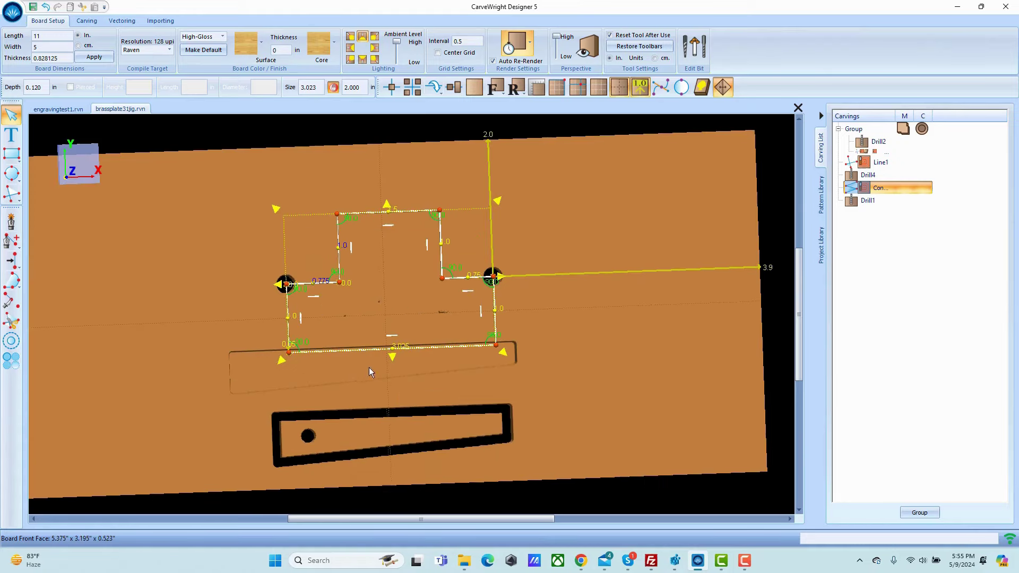
# Examine the wedge recess below the plate outline, the separate wedge cutout and the drill hole inside it
pyautogui.click(254, 354)
pyautogui.click(265, 357)
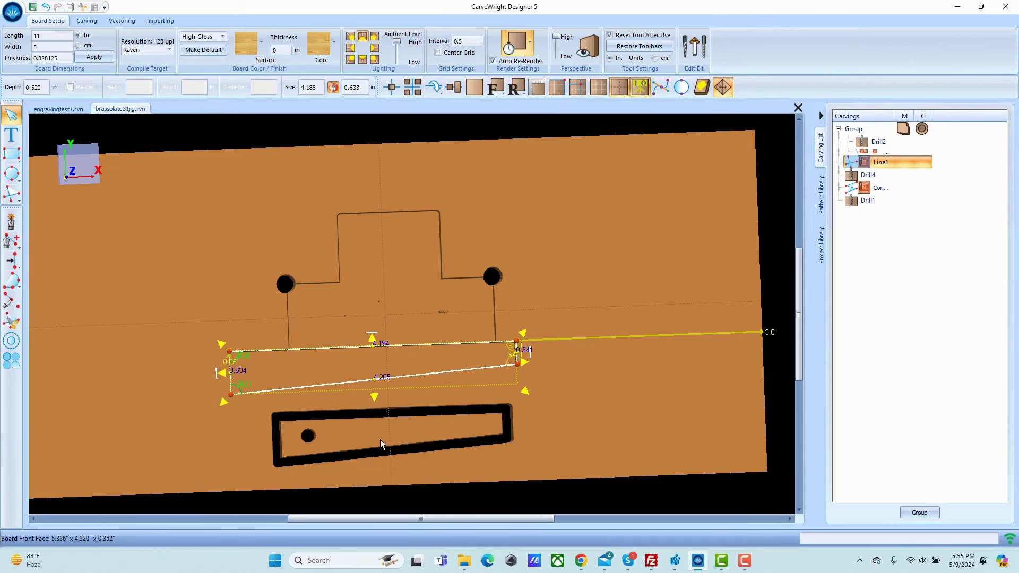
pyautogui.click(434, 428)
pyautogui.scroll(2, 441, 434)
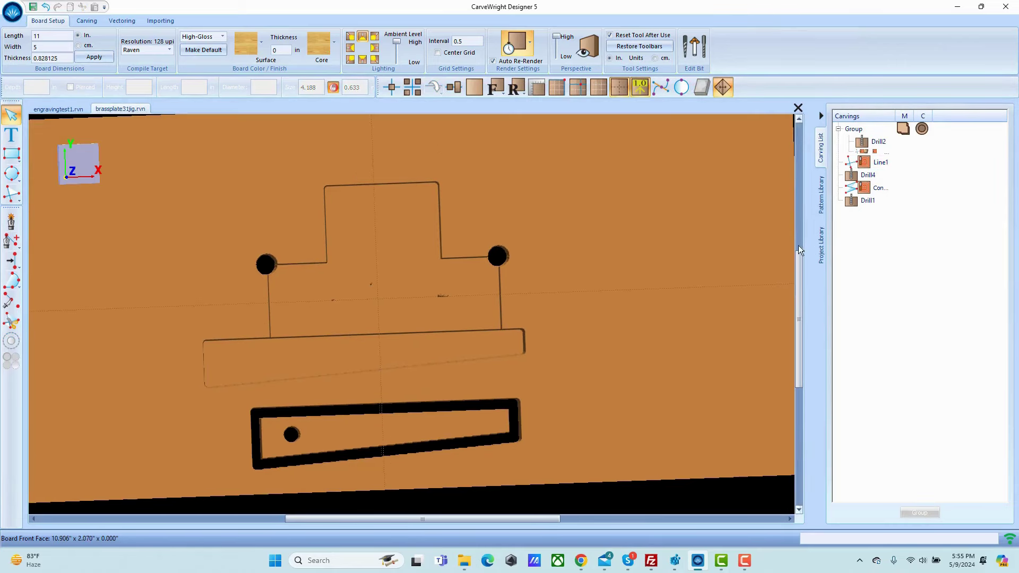
pyautogui.click(865, 152)
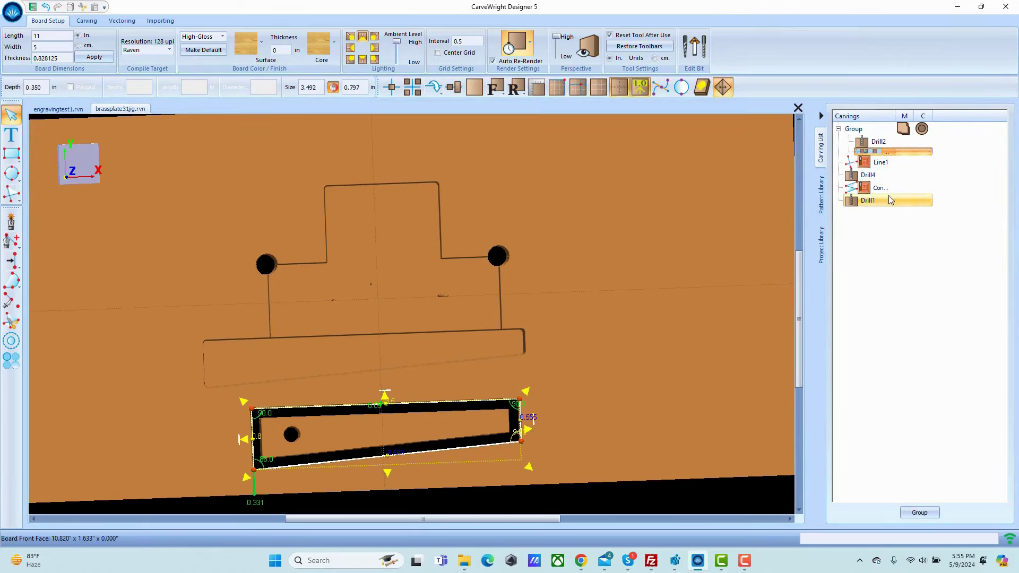
pyautogui.click(870, 142)
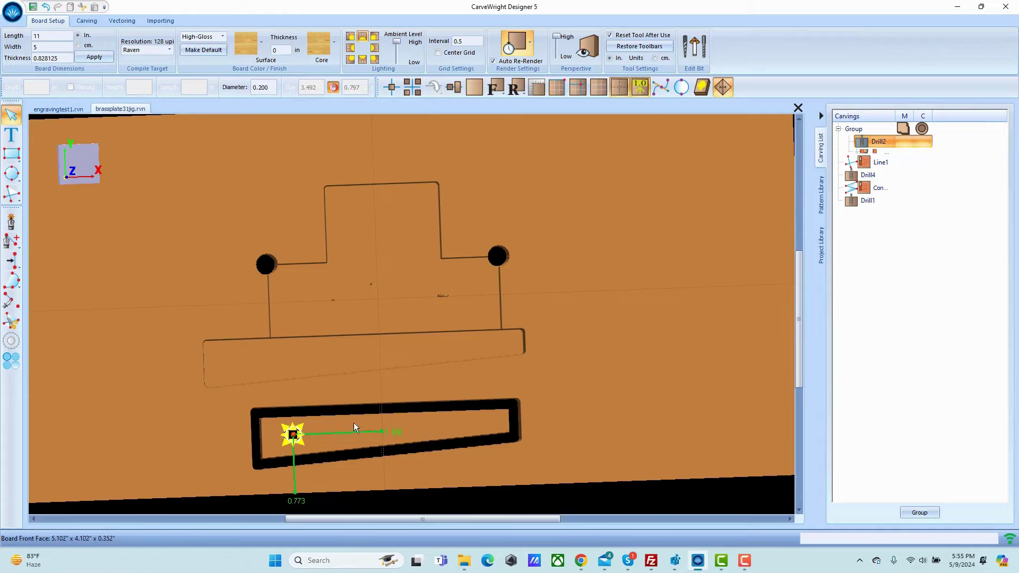
pyautogui.click(456, 402)
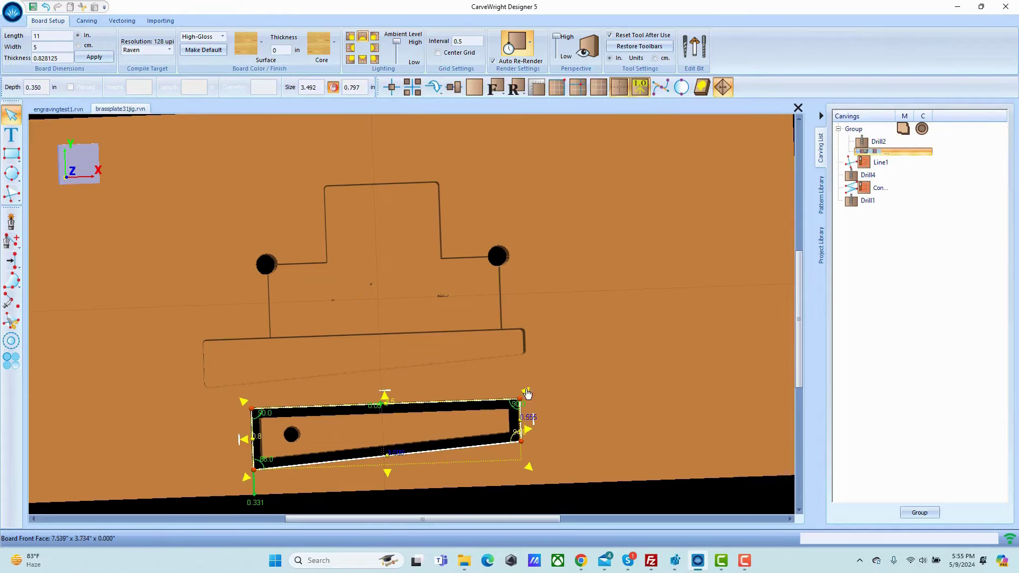
# Examine the drill hole at the plate outline's outer shoulder corner and its distances to the board edges
pyautogui.click(506, 262)
pyautogui.scroll(2, 492, 283)
pyautogui.moveTo(326, 305); pyautogui.dragTo(502, 285)
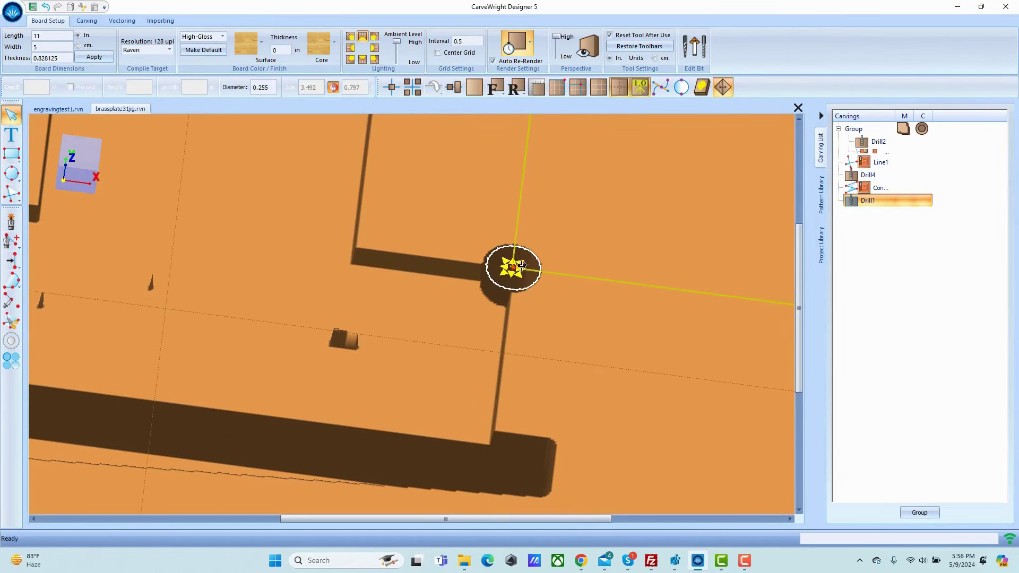
pyautogui.scroll(-2, 502, 286)
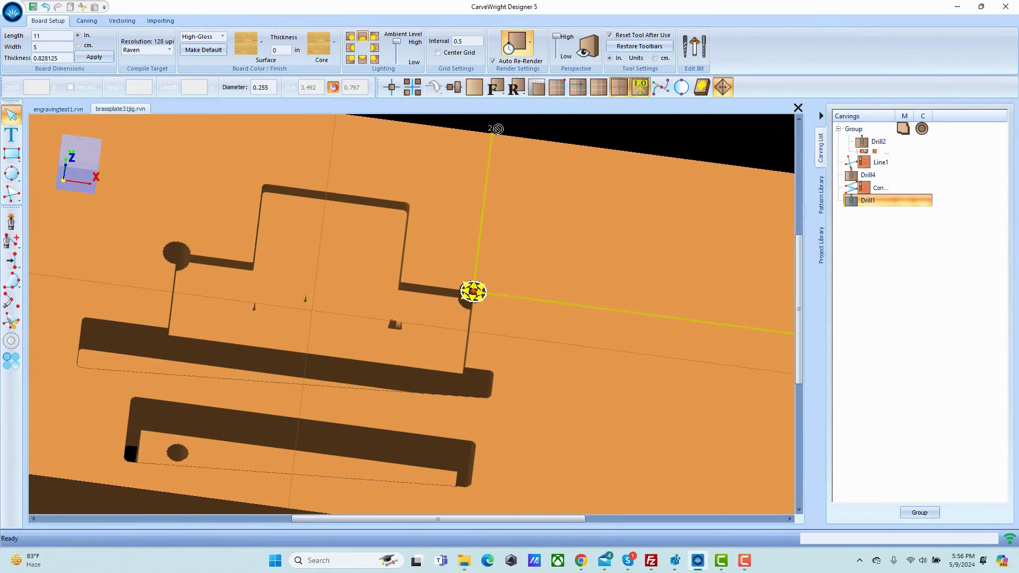
pyautogui.scroll(2, 497, 319)
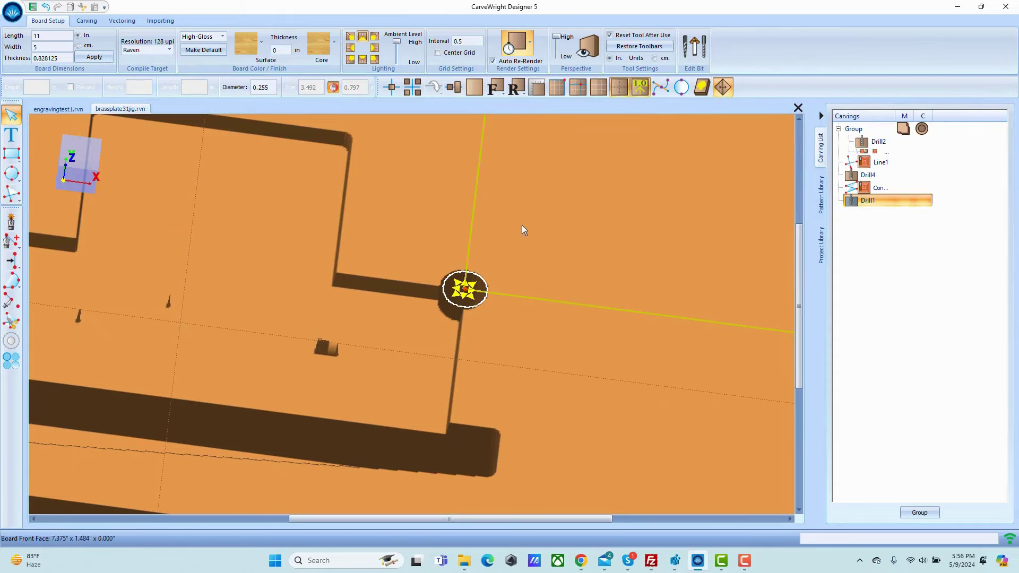
pyautogui.scroll(-2, 460, 266)
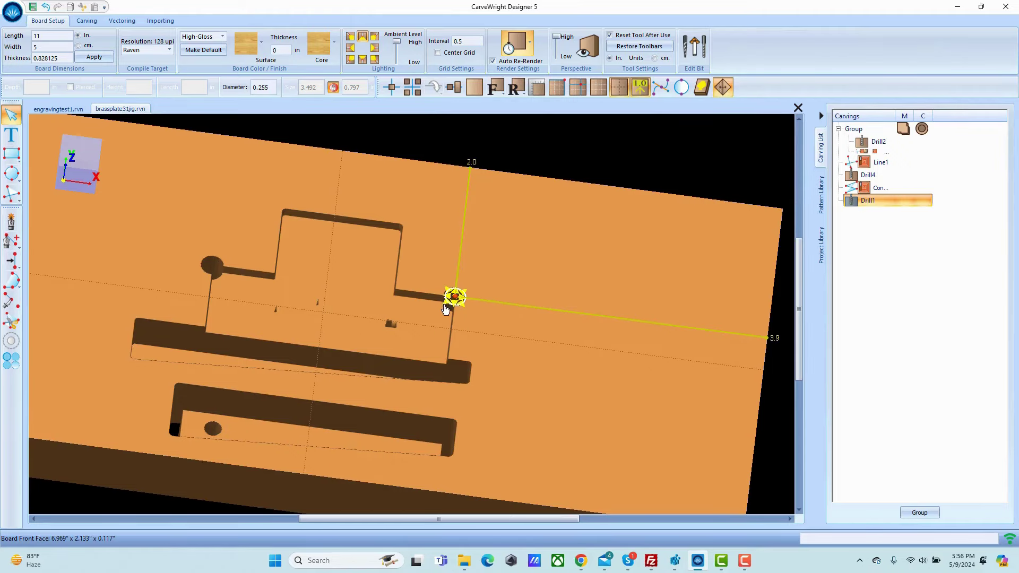
pyautogui.scroll(-3, 318, 318)
pyautogui.scroll(2, 297, 323)
pyautogui.press('Home')
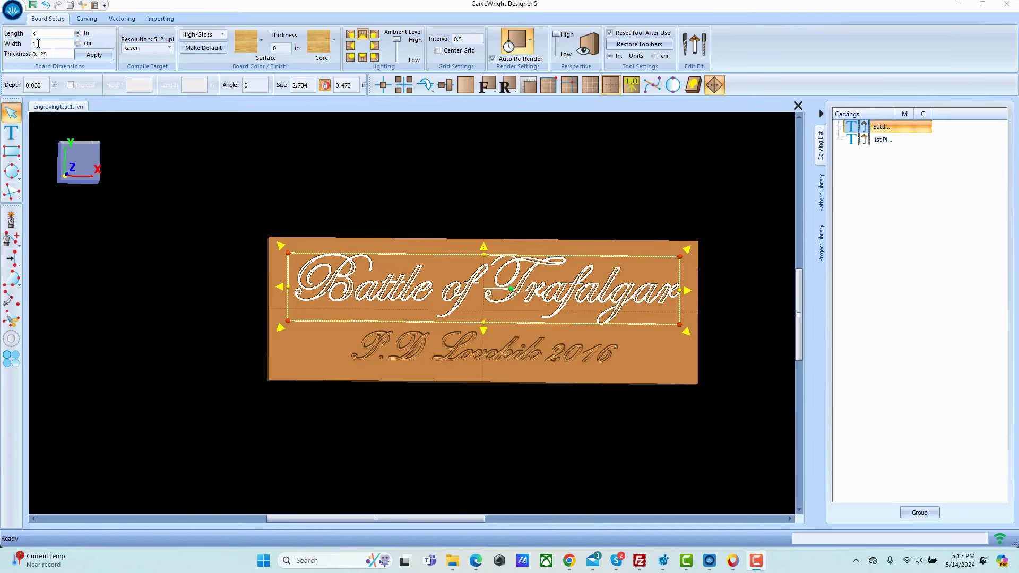
# Review the bit assigned to the "Battle of Trafalgar" text, including its depth and pass depth settings
pyautogui.click(122, 19)
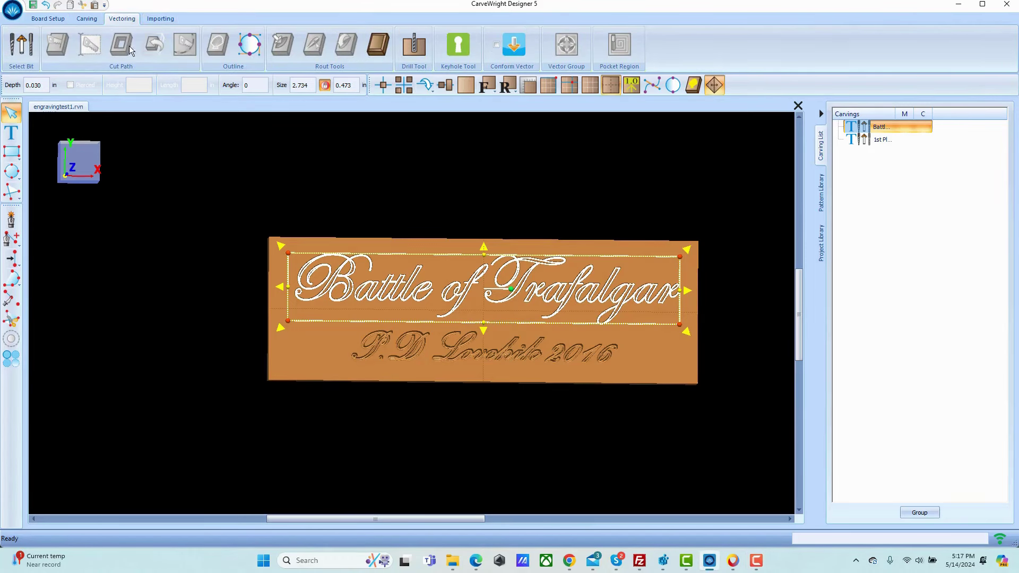
pyautogui.click(22, 47)
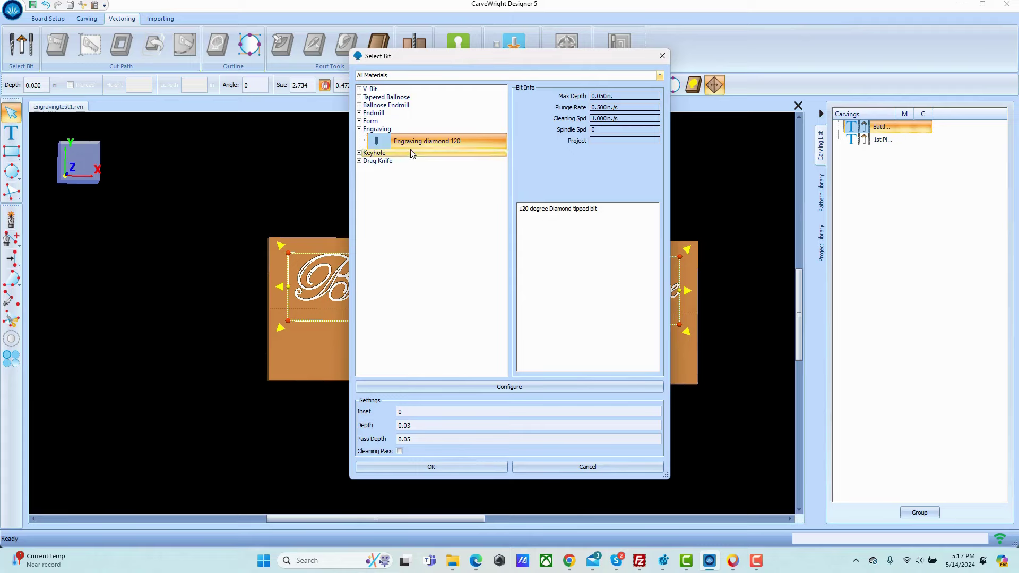
pyautogui.click(417, 425)
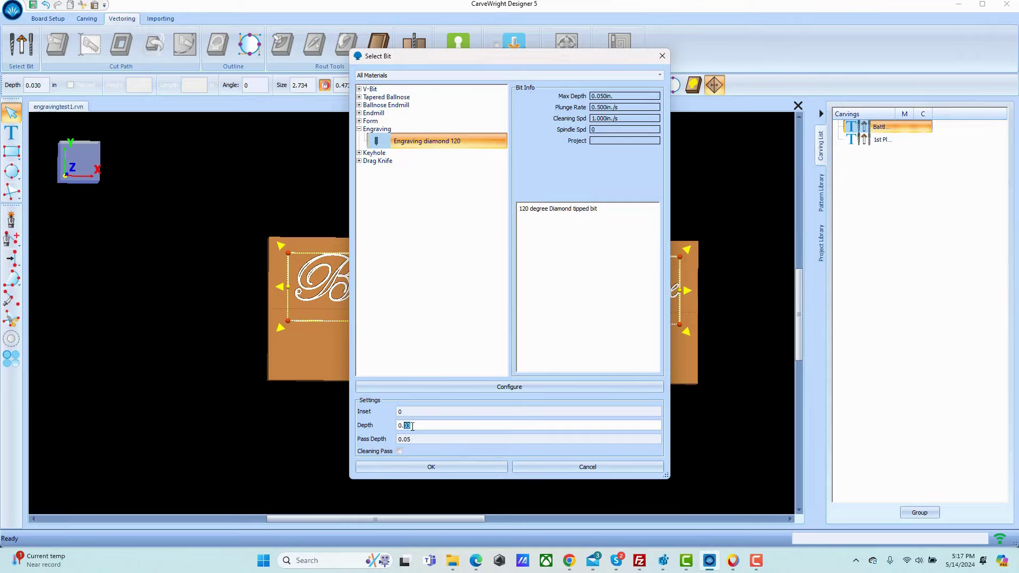
pyautogui.click(412, 426)
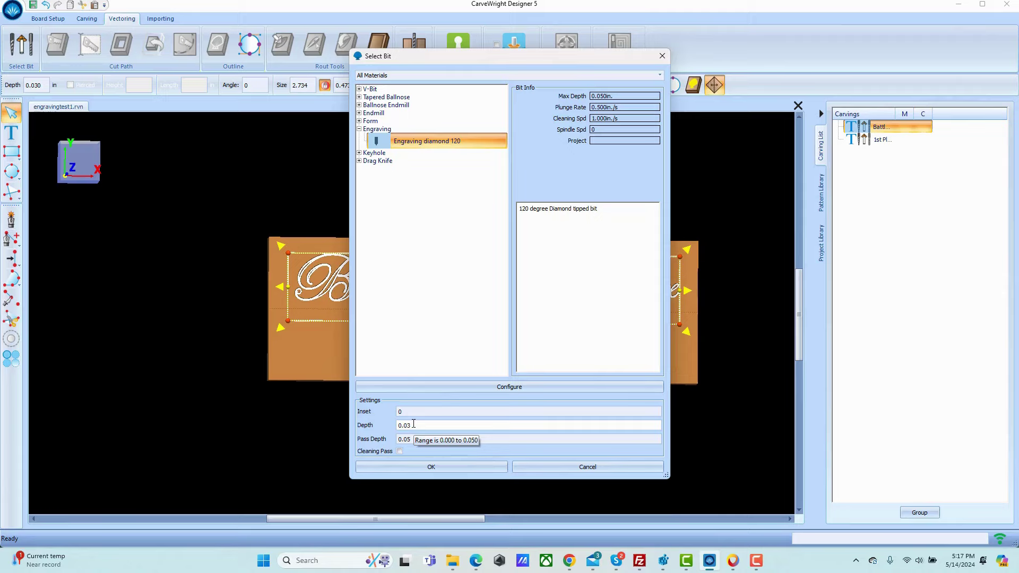
pyautogui.click(409, 439)
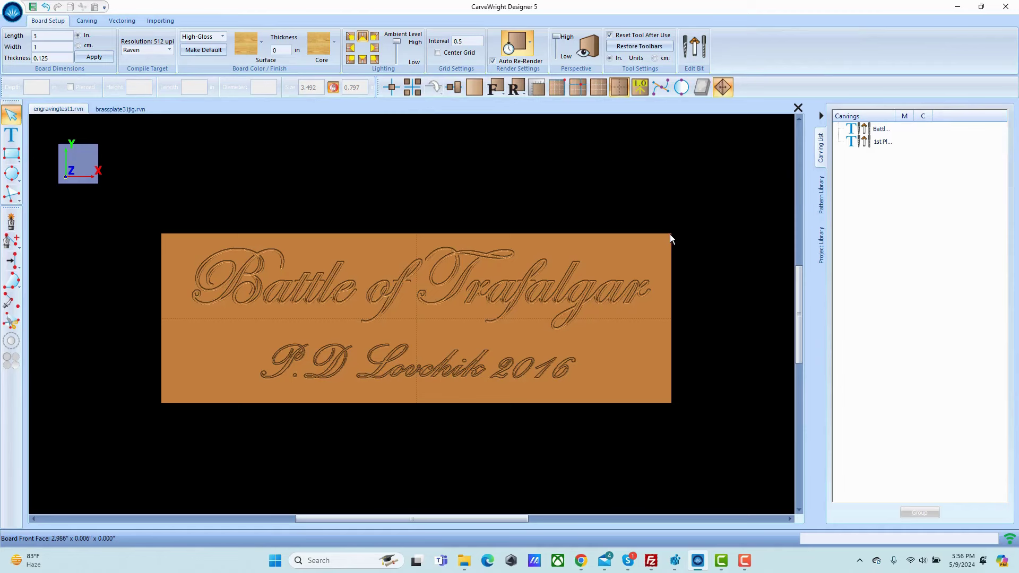
# Compile the engravingtest1 board with no jig and manual placement enabled, continuing to the upload of the compiled board
pyautogui.click(12, 11)
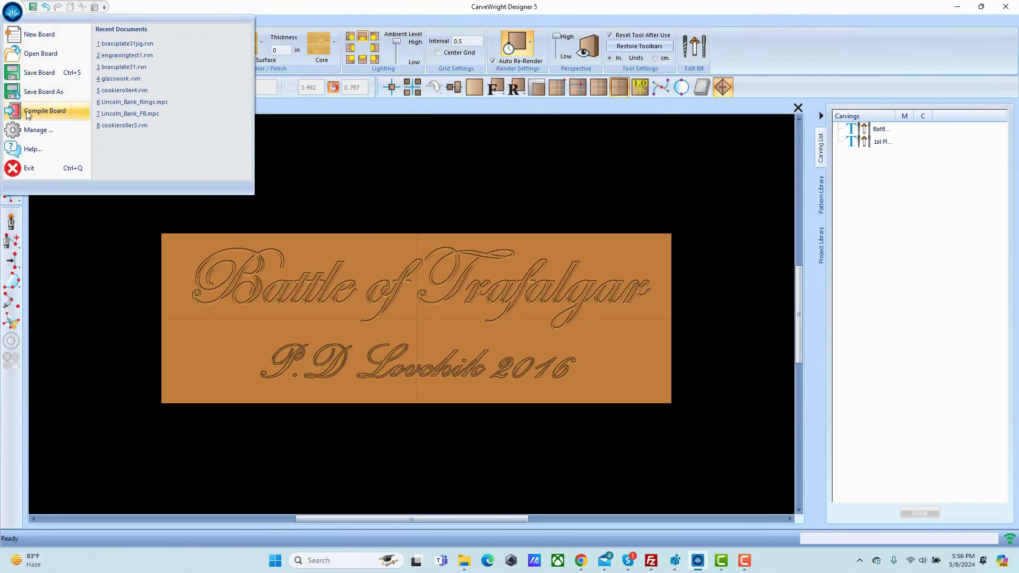
pyautogui.click(28, 115)
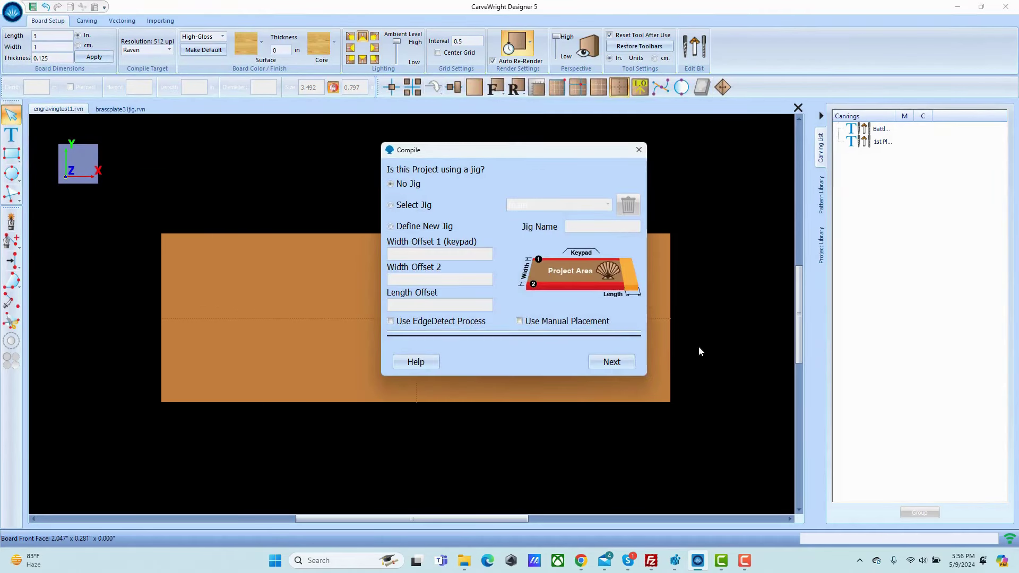
pyautogui.click(519, 321)
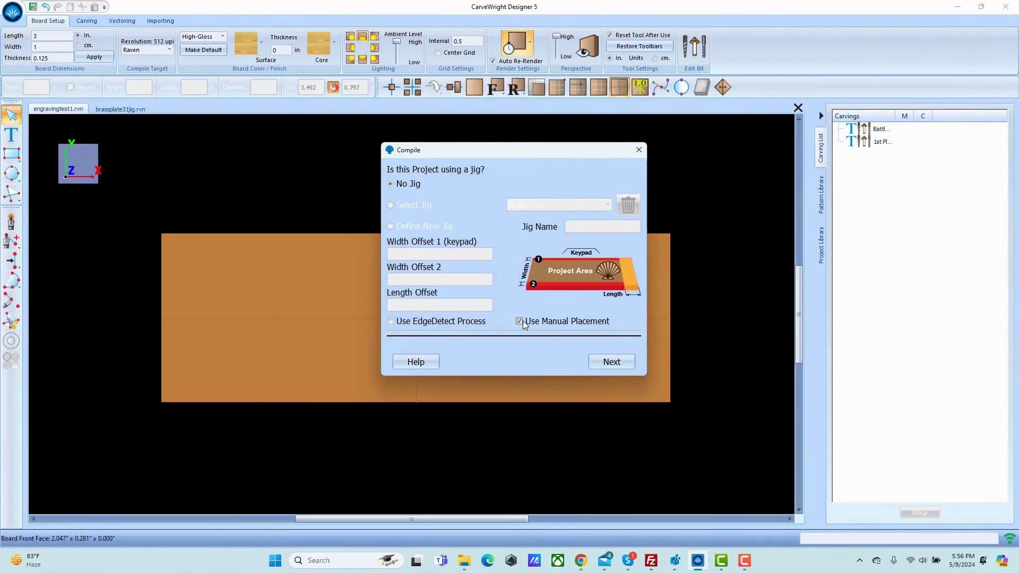
pyautogui.click(610, 364)
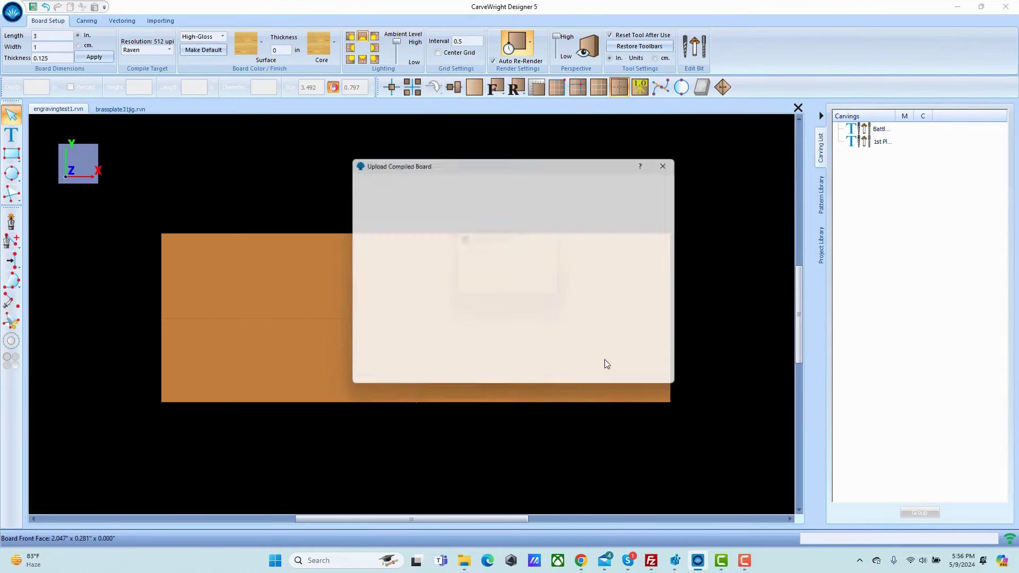